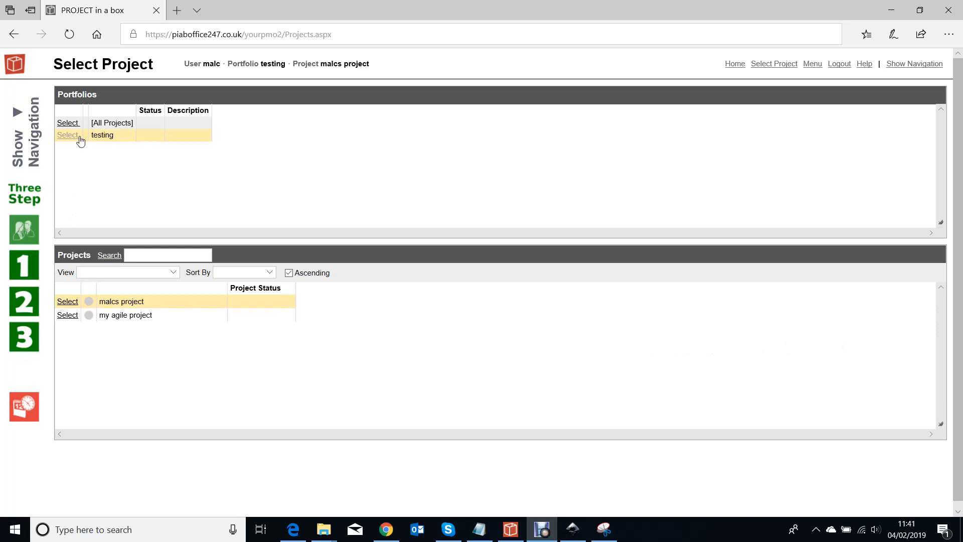
Step: Create a new portfolio named "malc new" in portfolio management
left_click(812, 65)
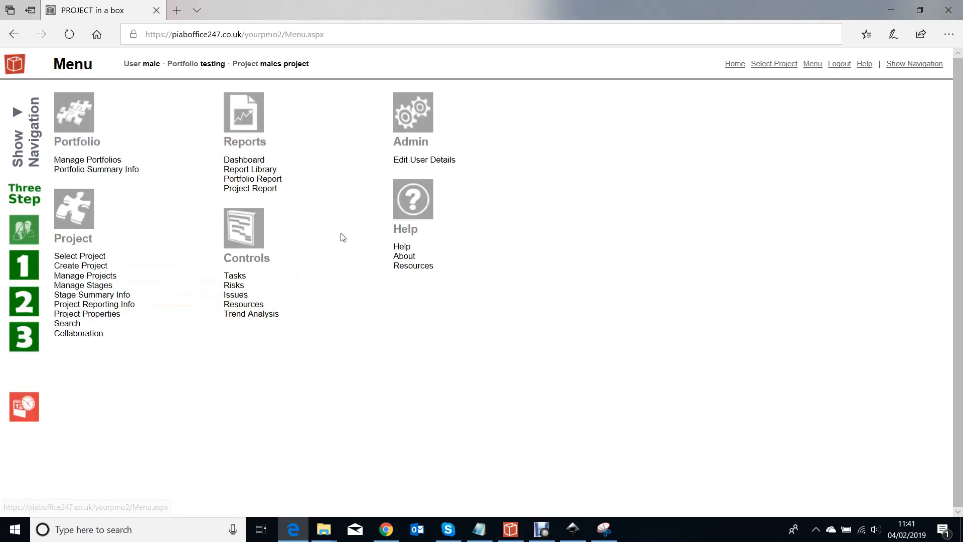
left_click(101, 160)
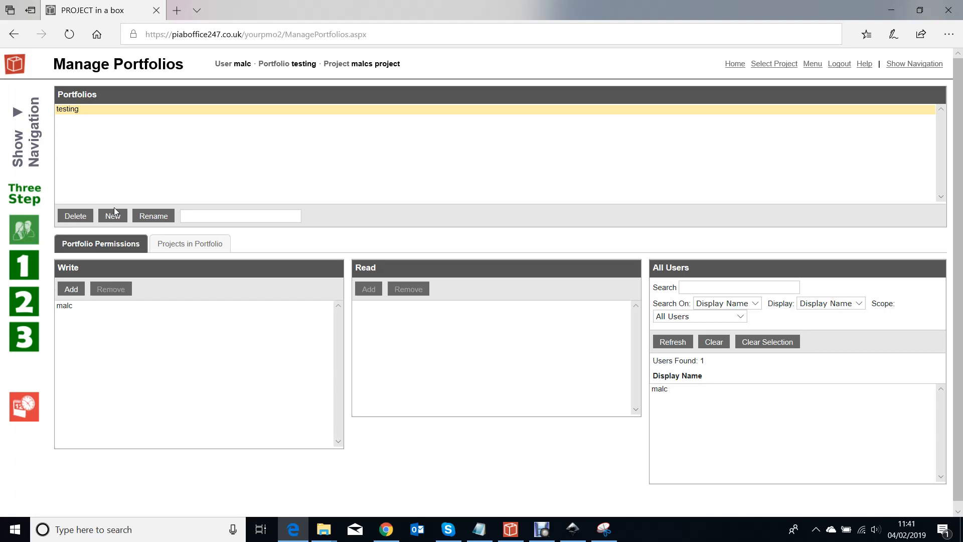
left_click(189, 244)
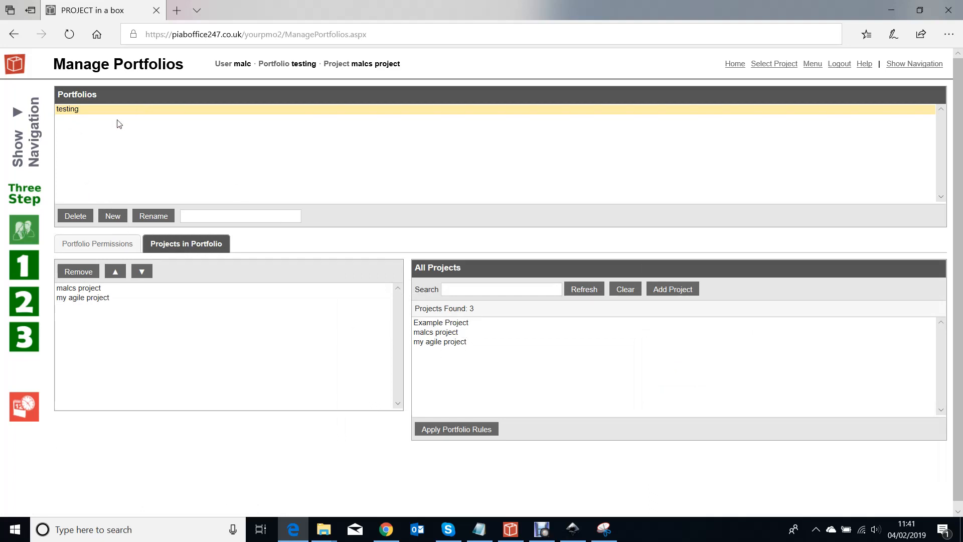
left_click(200, 215)
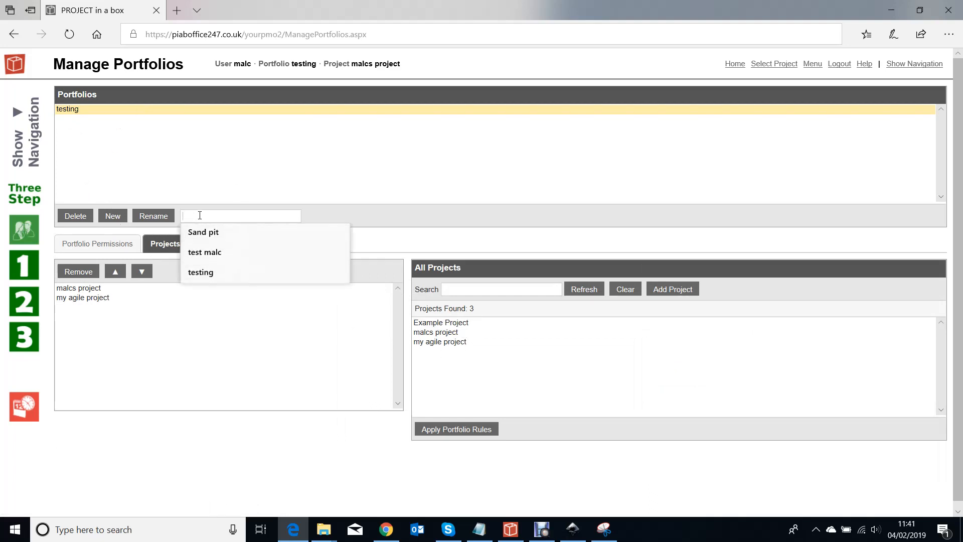
type("malc new")
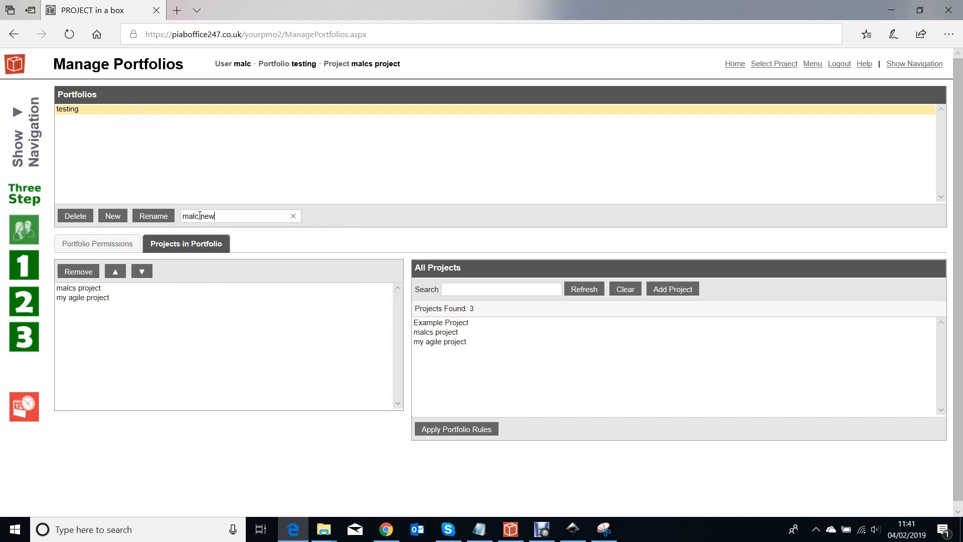
left_click(120, 215)
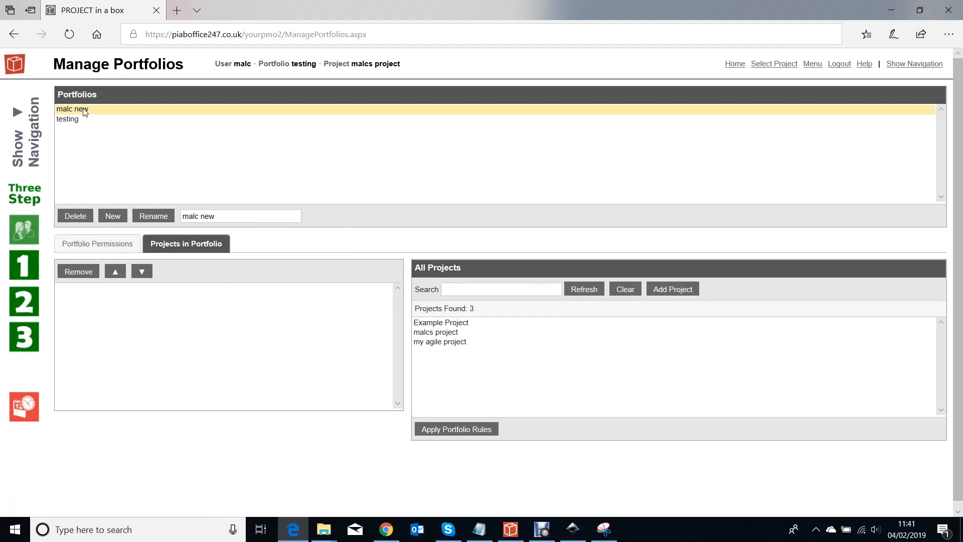
Step: Add Example Project and my agile project to the malc new portfolio, and make it the selected portfolio
left_click(440, 325)
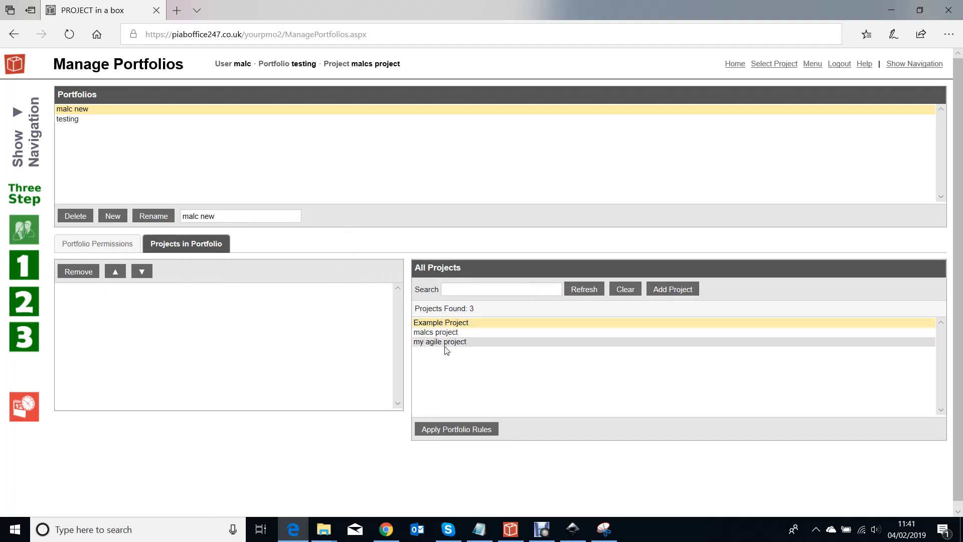
left_click(448, 343)
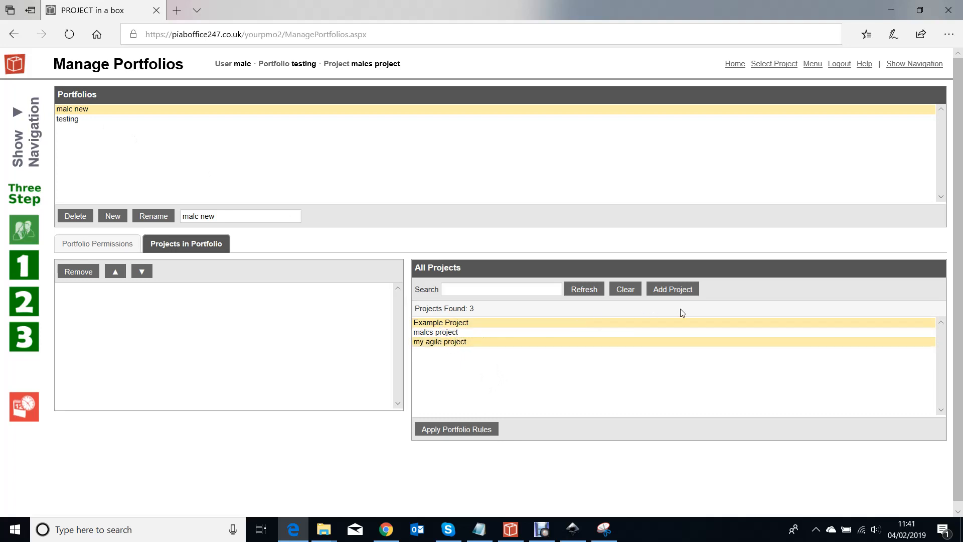
left_click(678, 289)
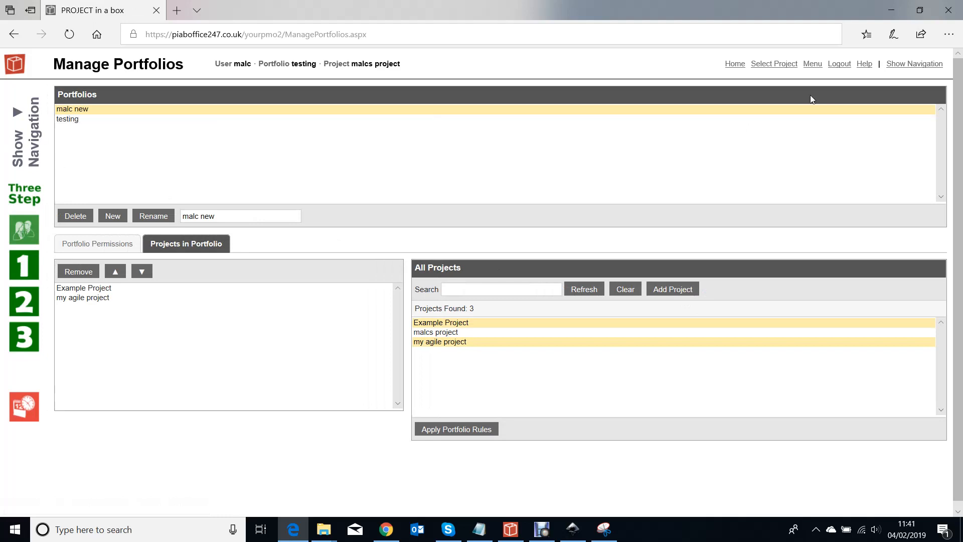
left_click(780, 65)
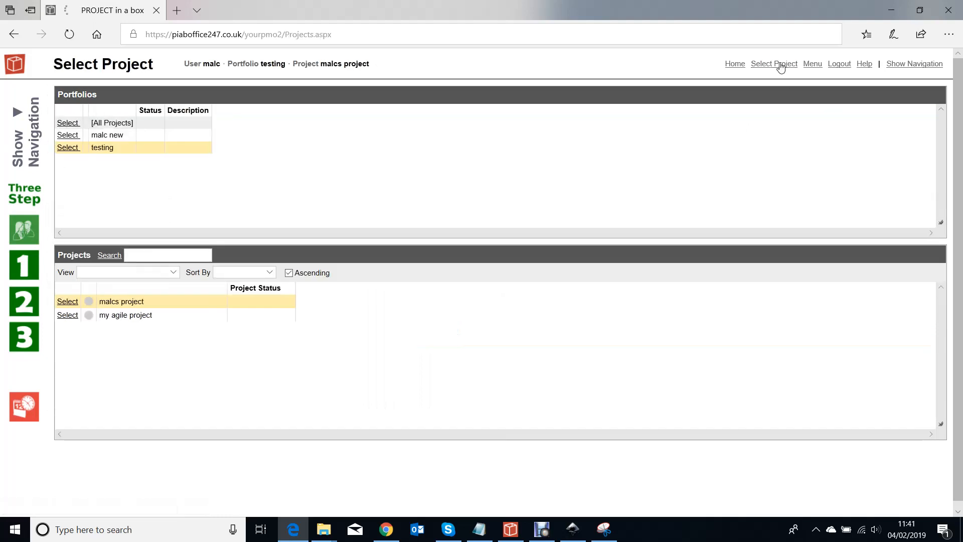
left_click(67, 136)
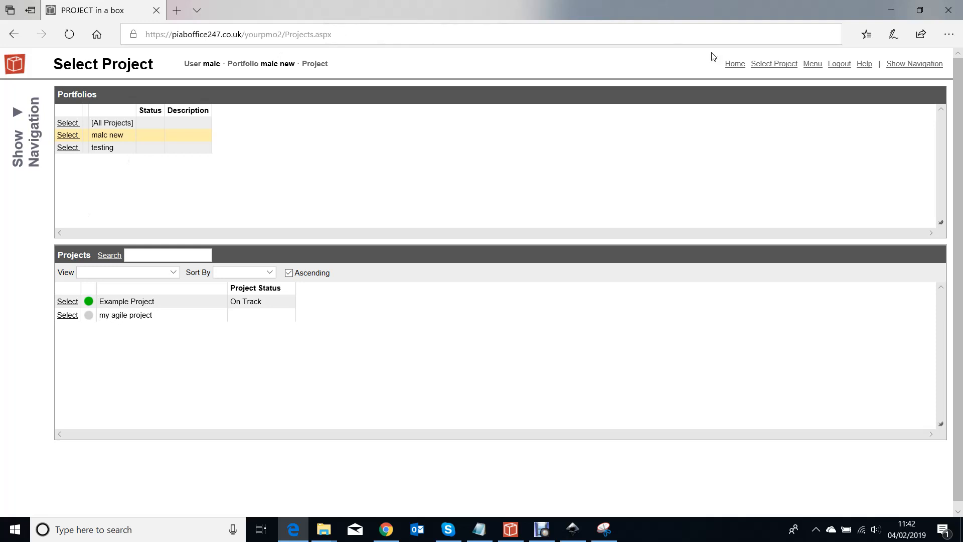
Step: Set up a new project named "another one" with the method template "Praxis low complexity project with Benefits"
left_click(812, 64)
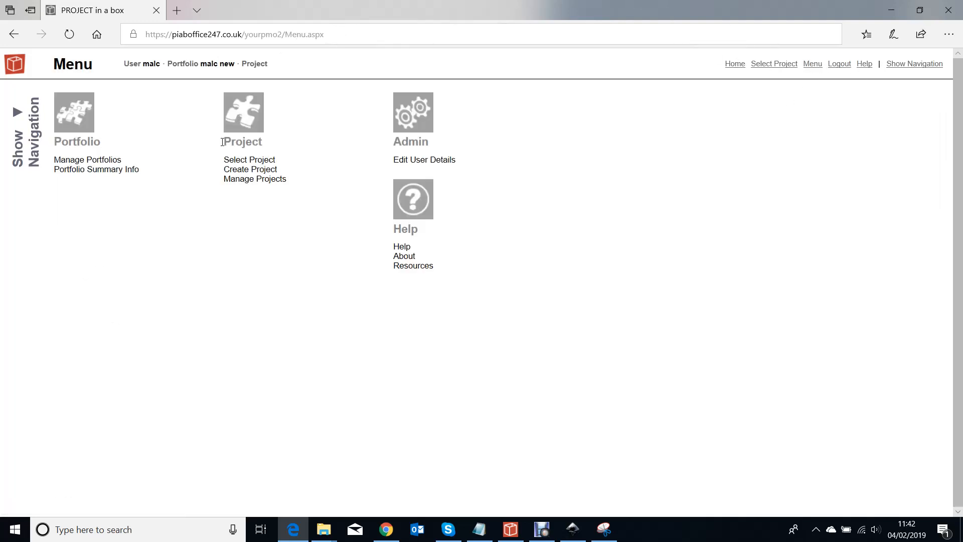
left_click(246, 170)
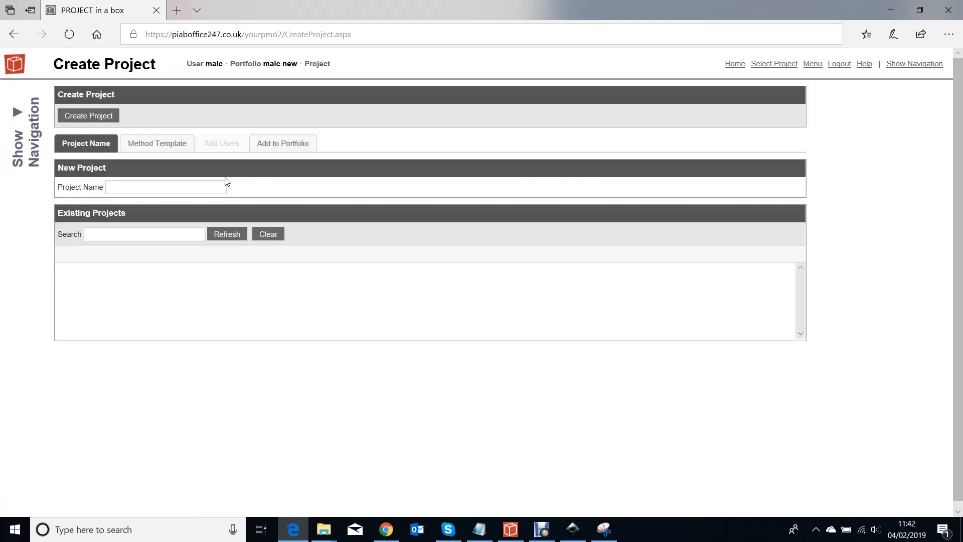
left_click(144, 188)
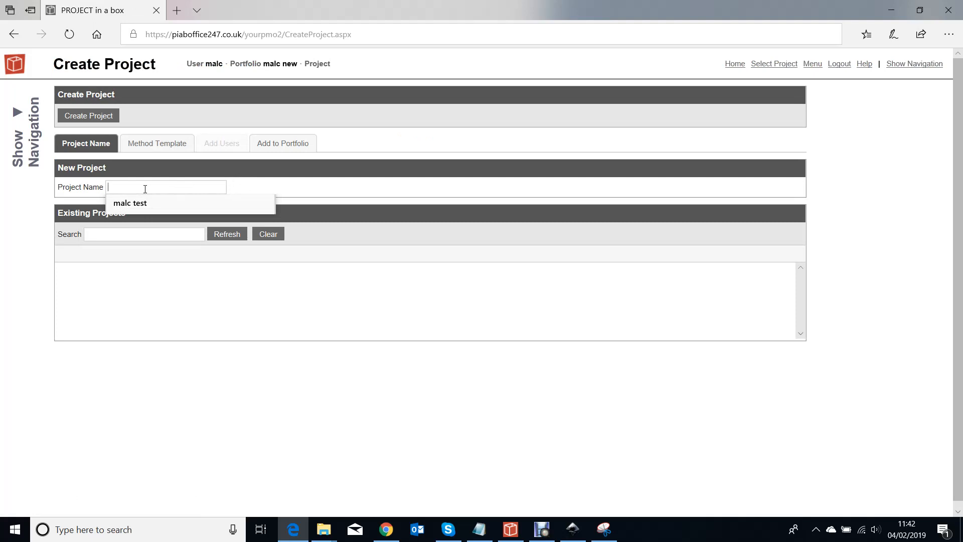
type("another one")
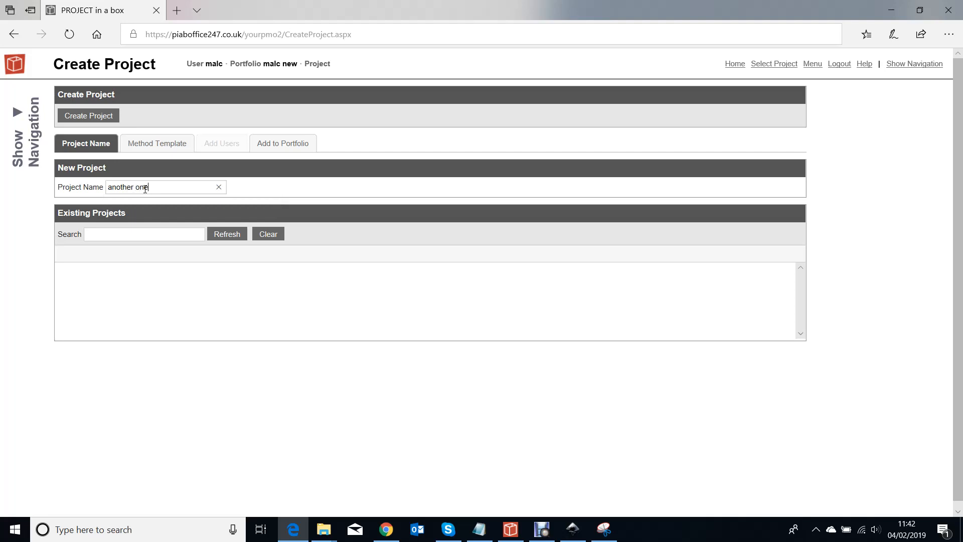
left_click(161, 144)
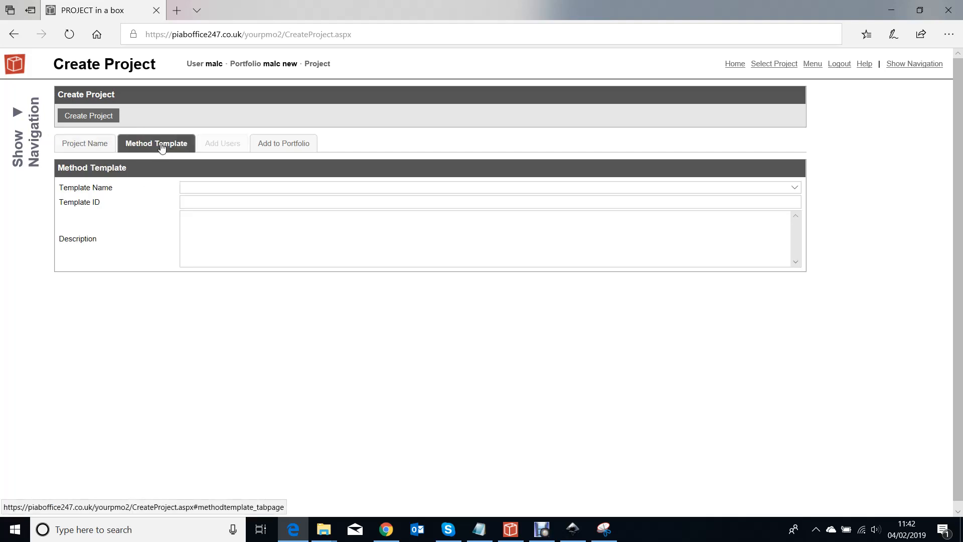
left_click(795, 187)
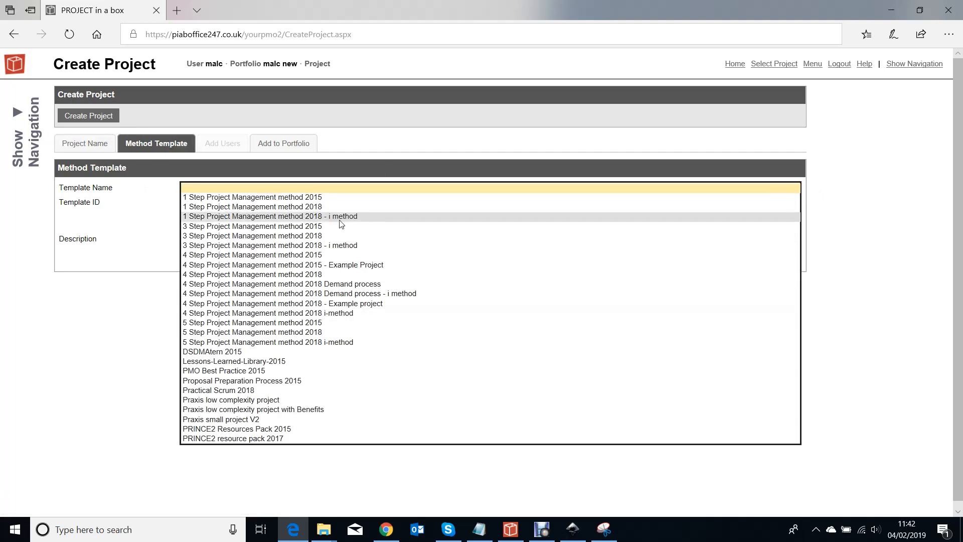
left_click(268, 409)
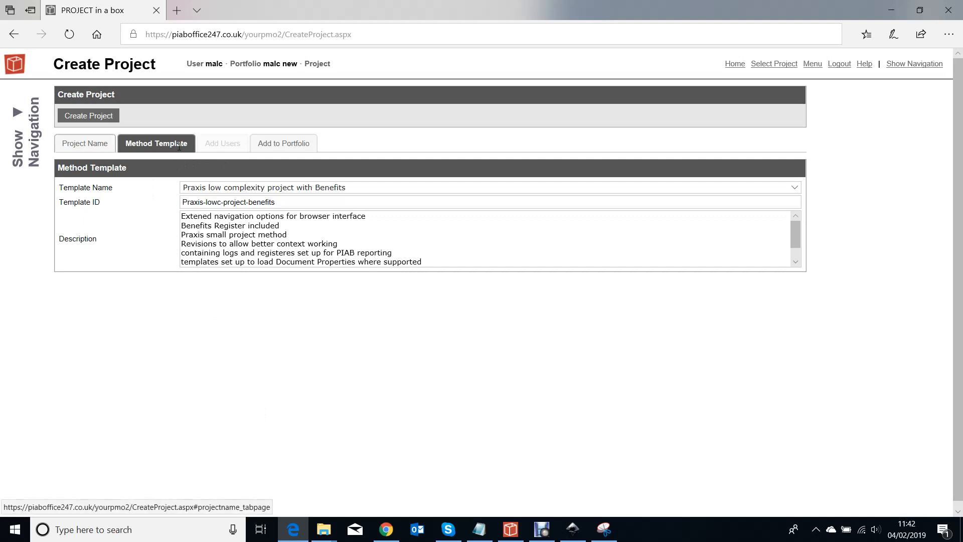
Step: Include the new project in the malc new portfolio and create it
left_click(282, 145)
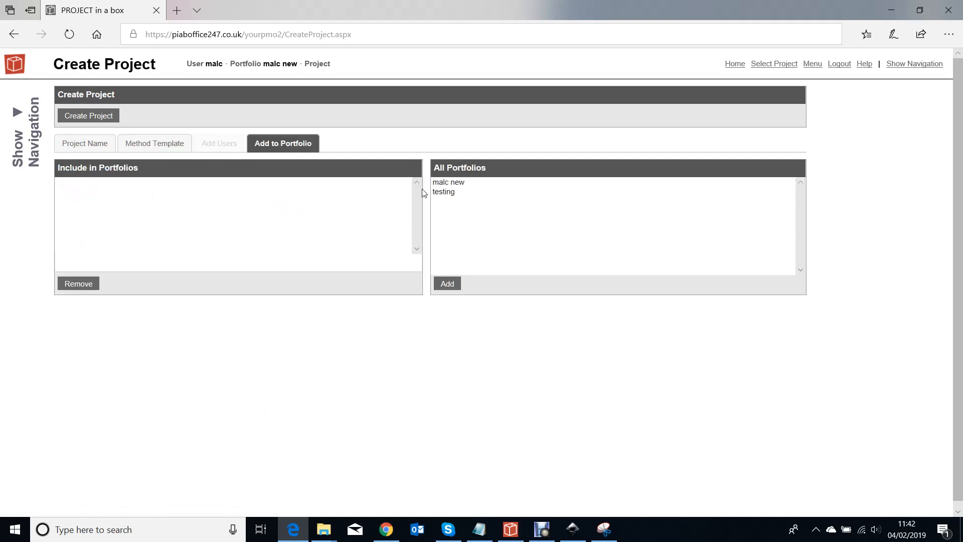
left_click(449, 183)
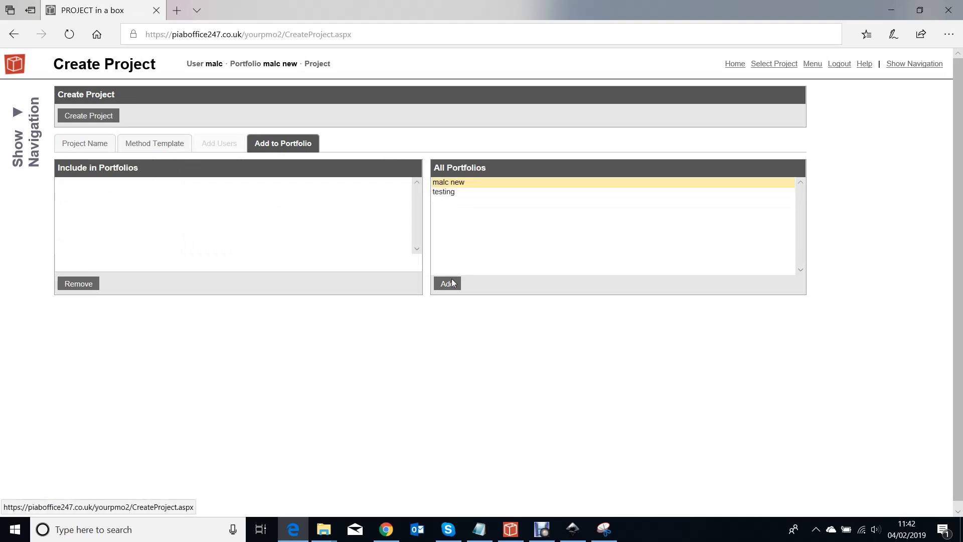
left_click(450, 284)
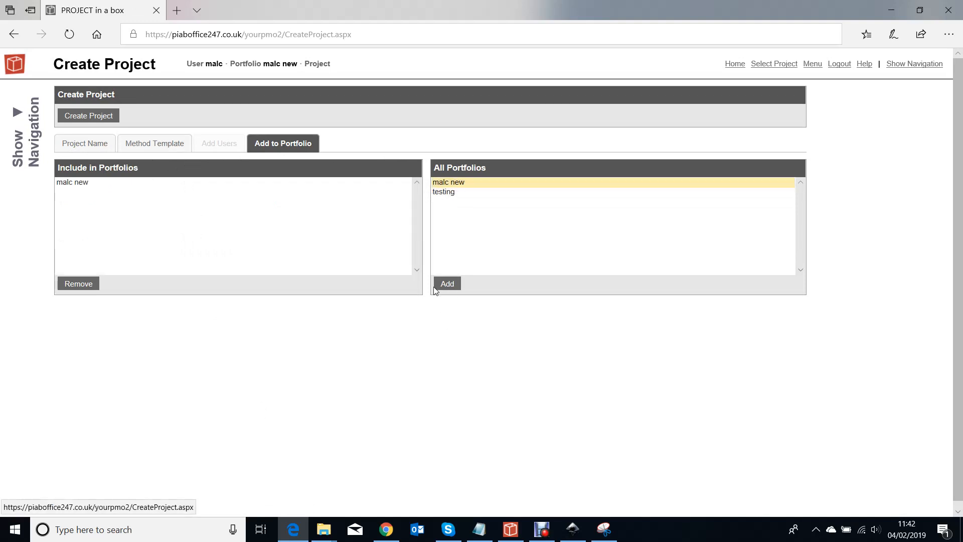
left_click(84, 116)
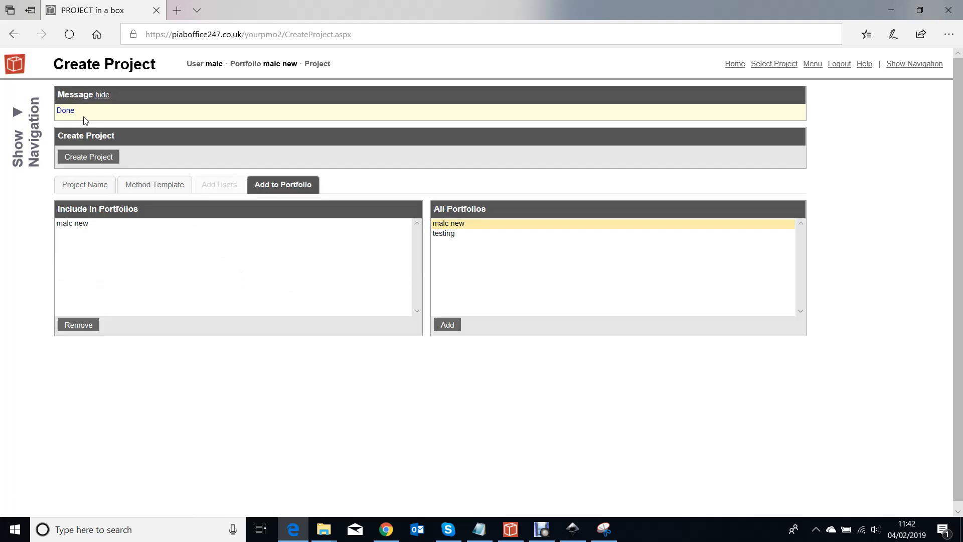
Step: Open the project "another one" and display its My Project lifecycle page
left_click(766, 70)
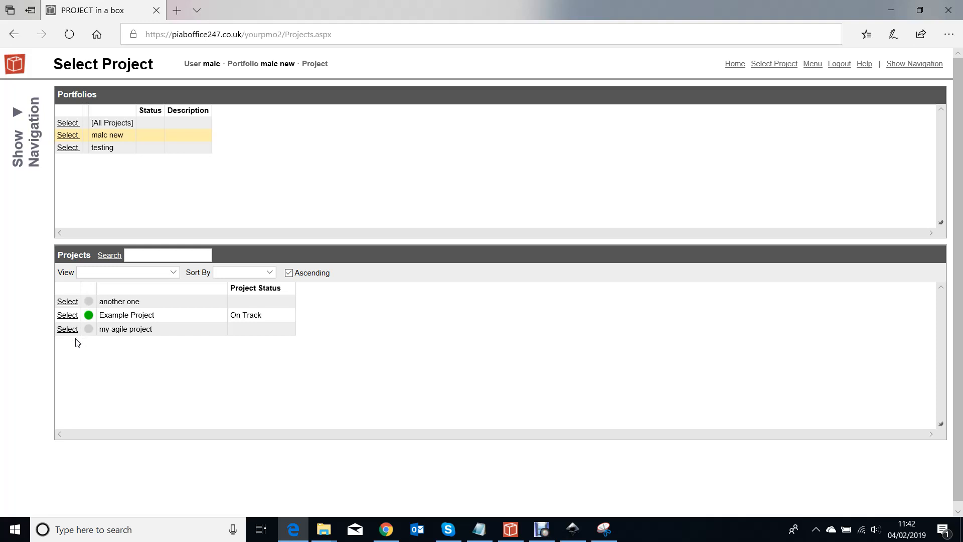
left_click(68, 303)
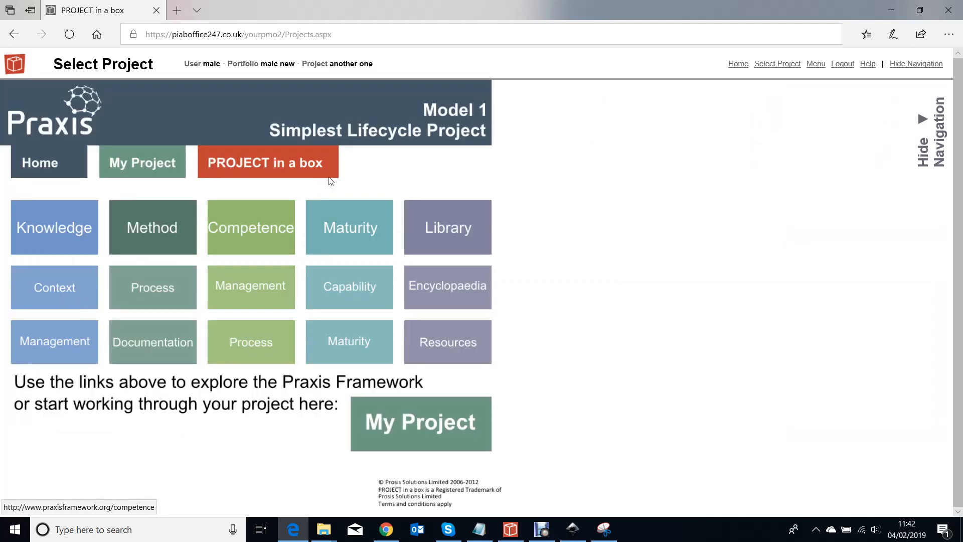
left_click(431, 424)
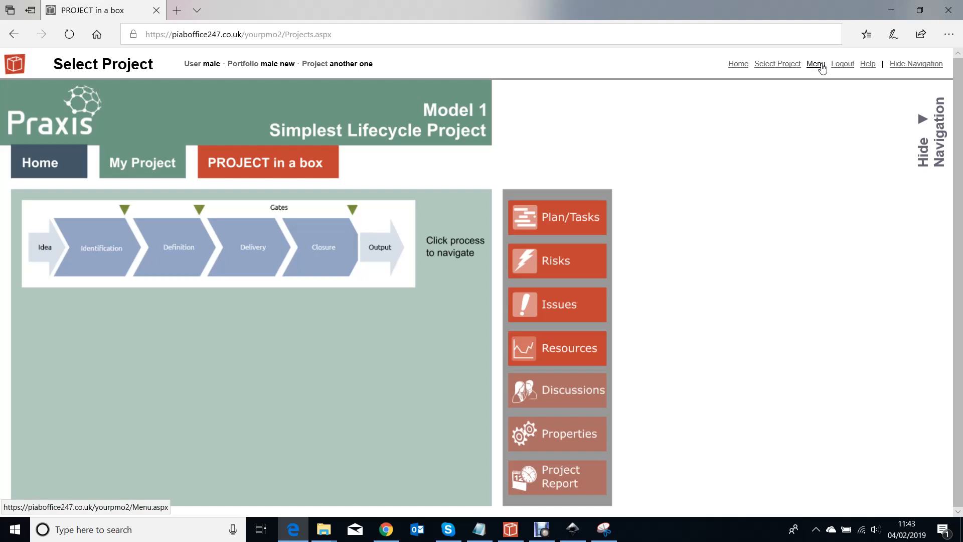
Step: Switch to Example Project in the malc new portfolio and open its Start process
left_click(789, 67)
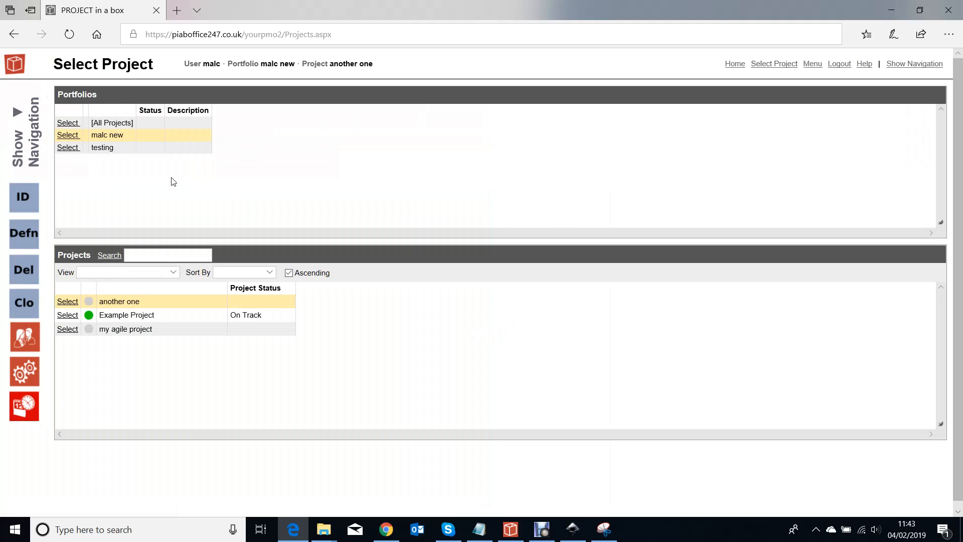
left_click(65, 316)
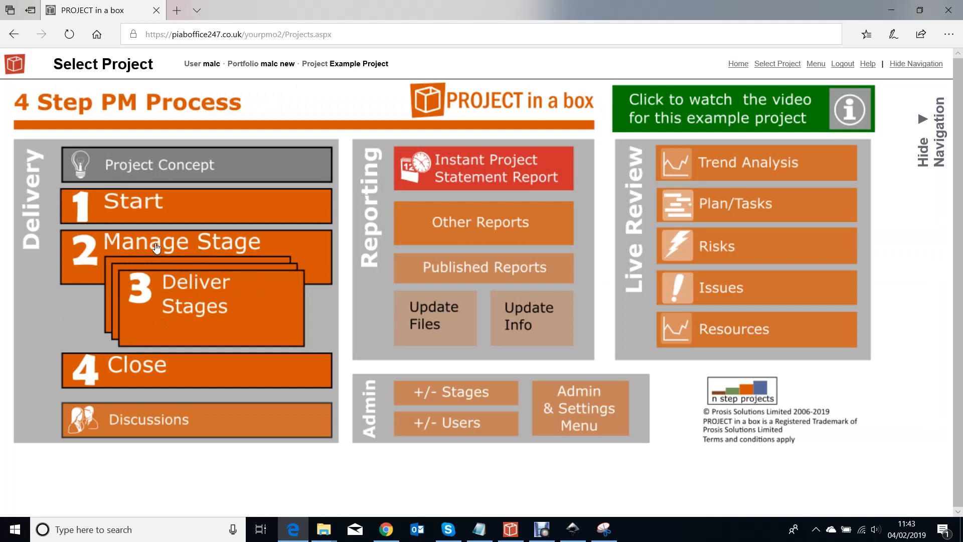
left_click(159, 218)
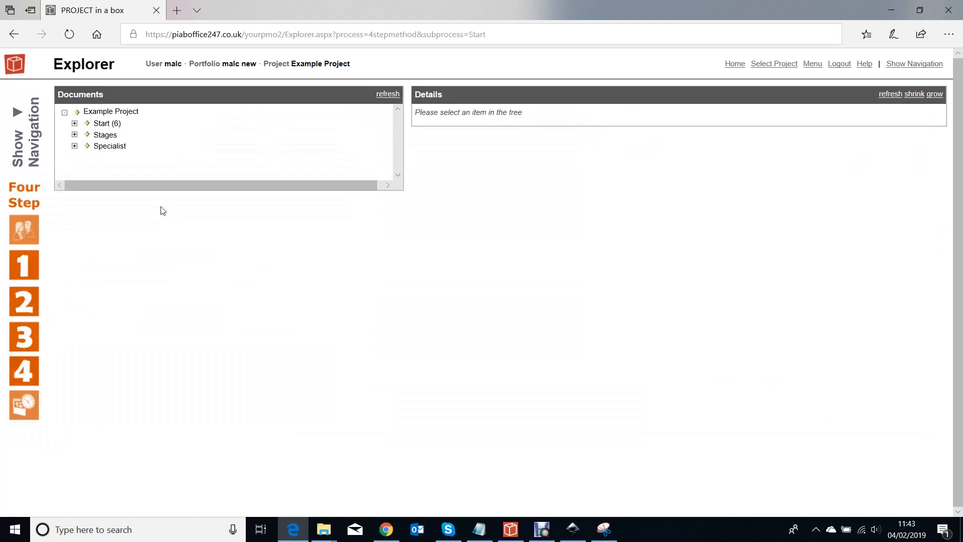
Step: Expand the project's Start documents and the Start entry of the Desk Study stage to examine their contents
left_click(75, 124)
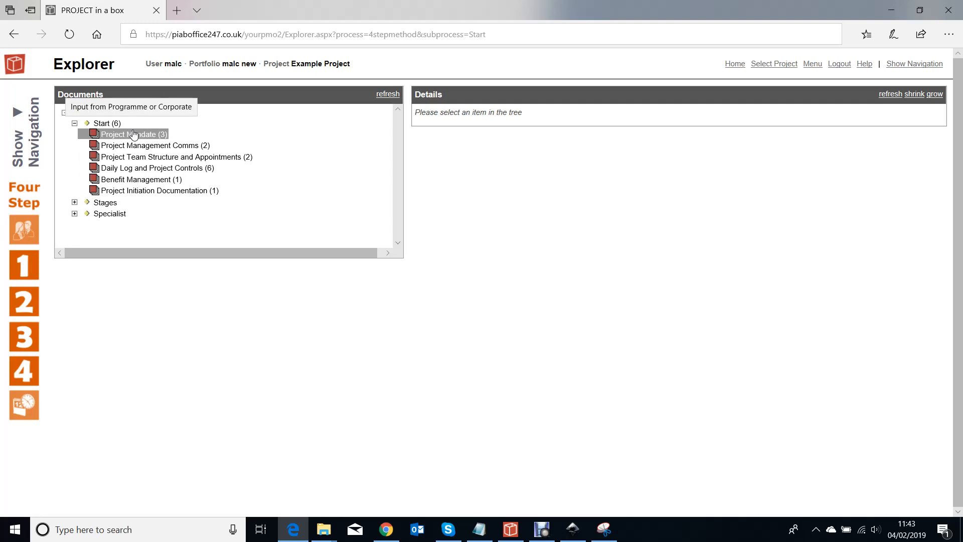
left_click(74, 202)
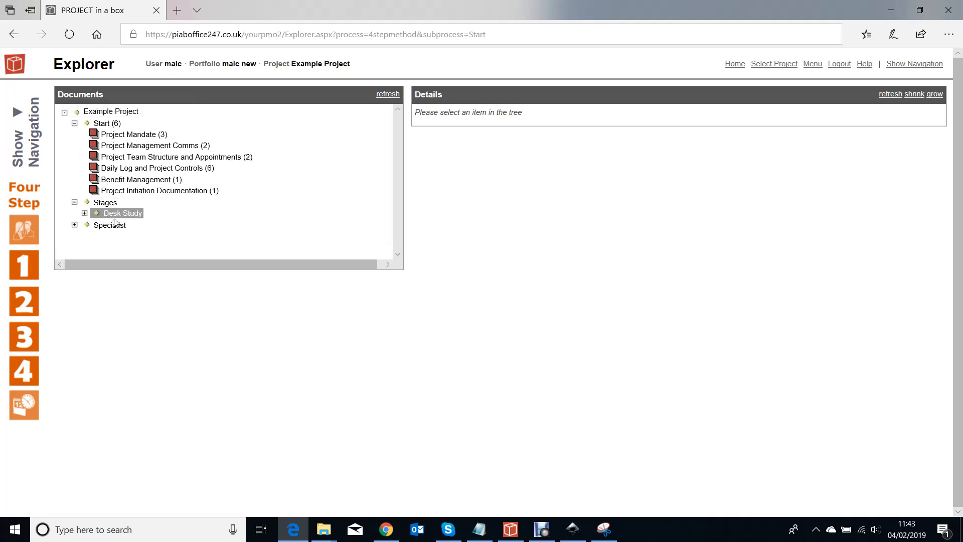
left_click(84, 213)
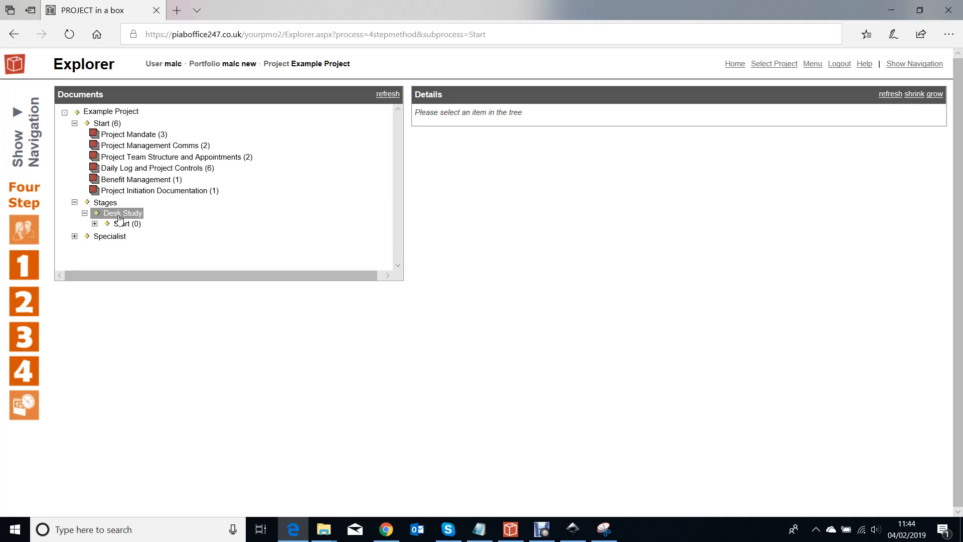
left_click(95, 224)
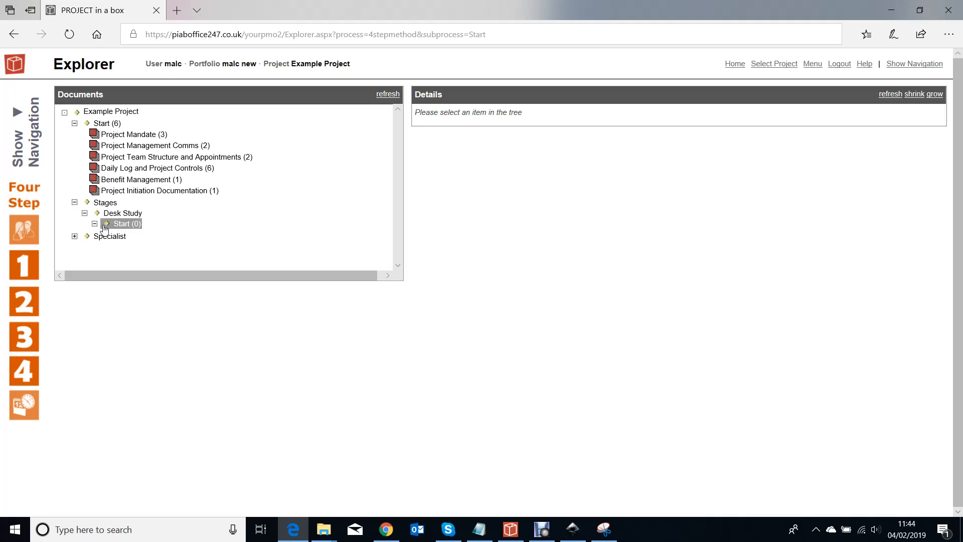
Step: Switch to the Manage Project process, view the Desk Study stage's documents, and collapse that stage
left_click(28, 309)
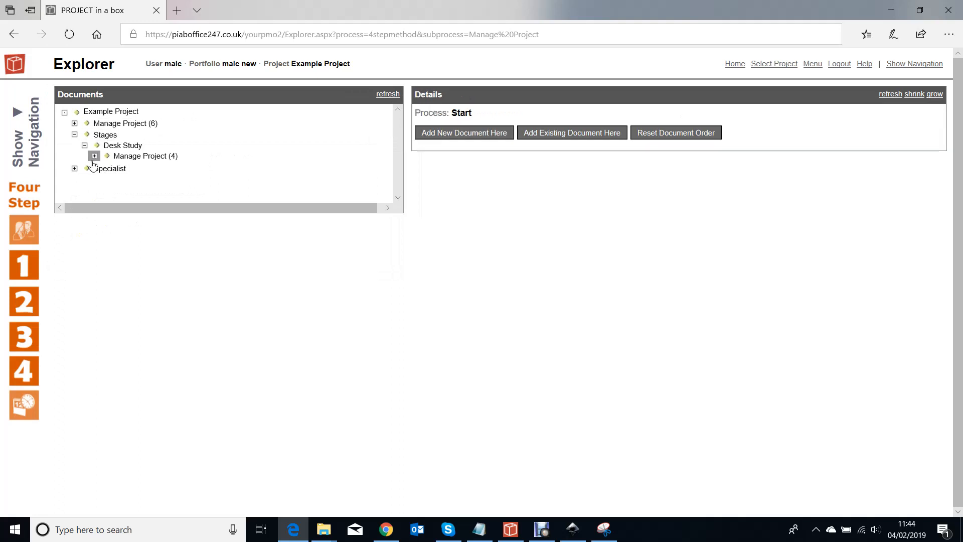
left_click(95, 157)
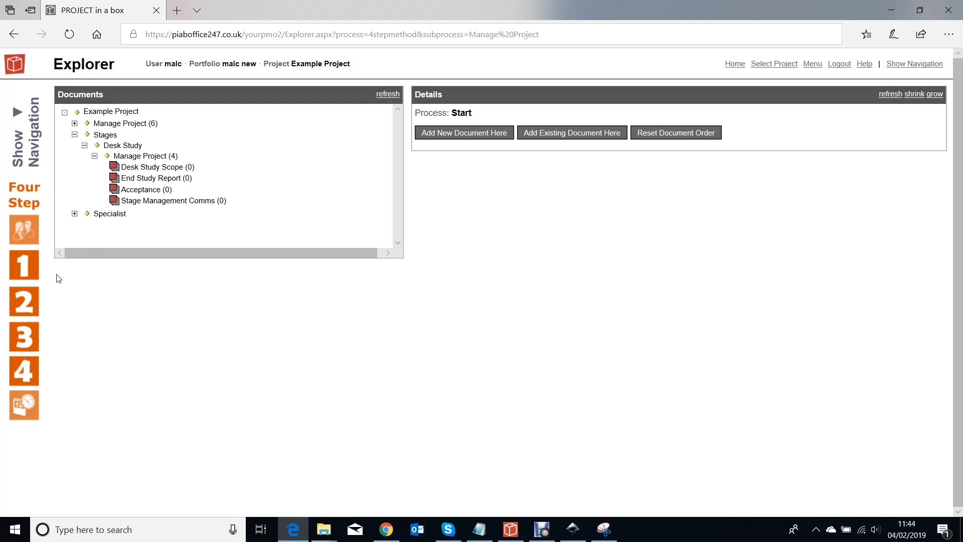
left_click(85, 146)
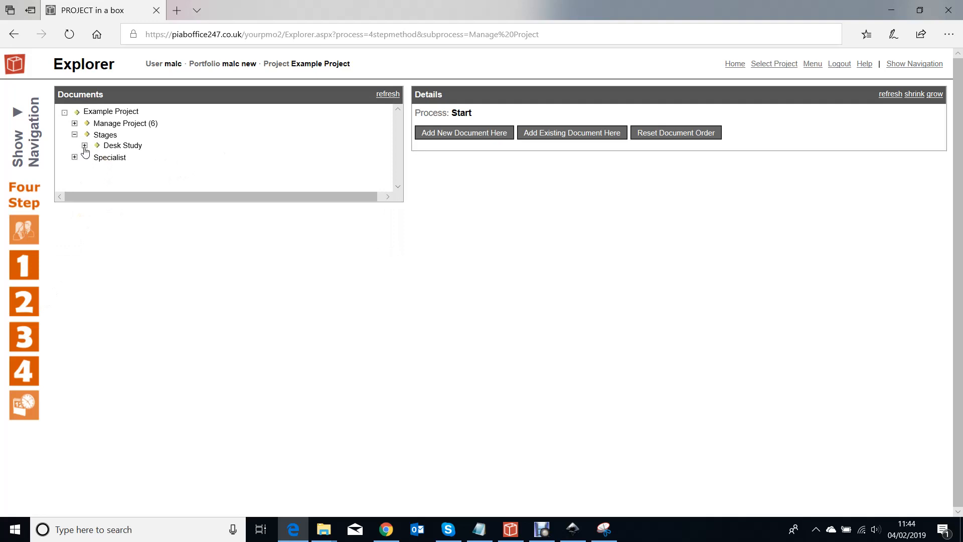
Step: Add a stage named Stage Purchase 01 to Example Project using the Purchase stage template
left_click(812, 66)
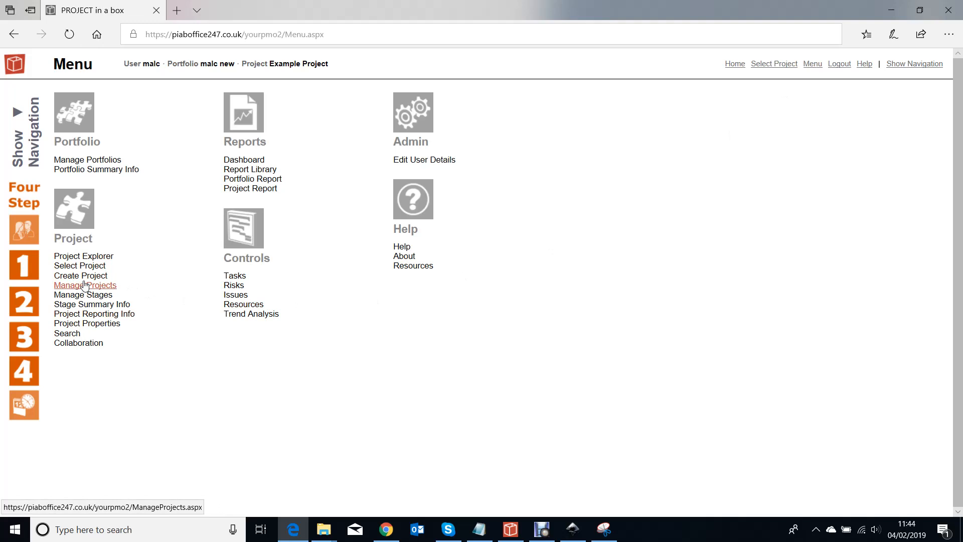
left_click(81, 298)
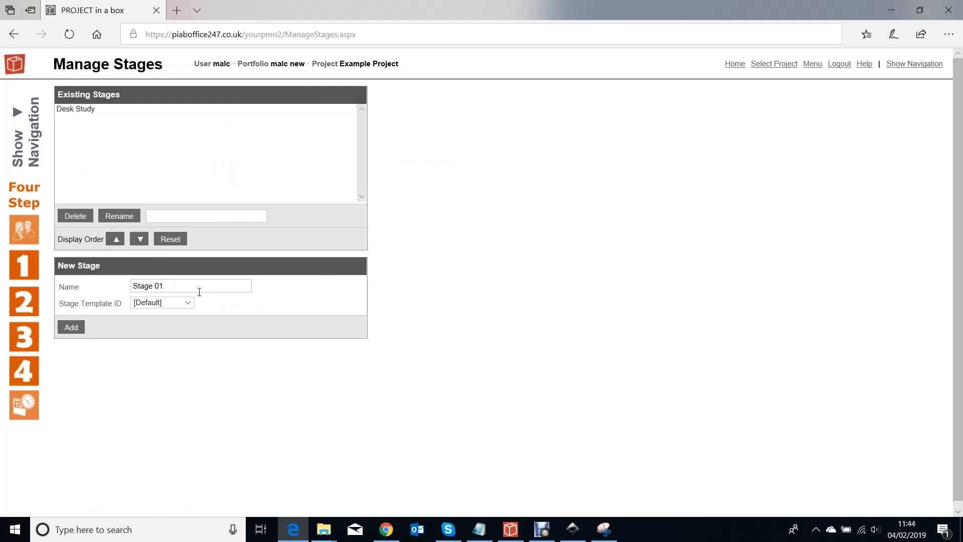
left_click(187, 302)
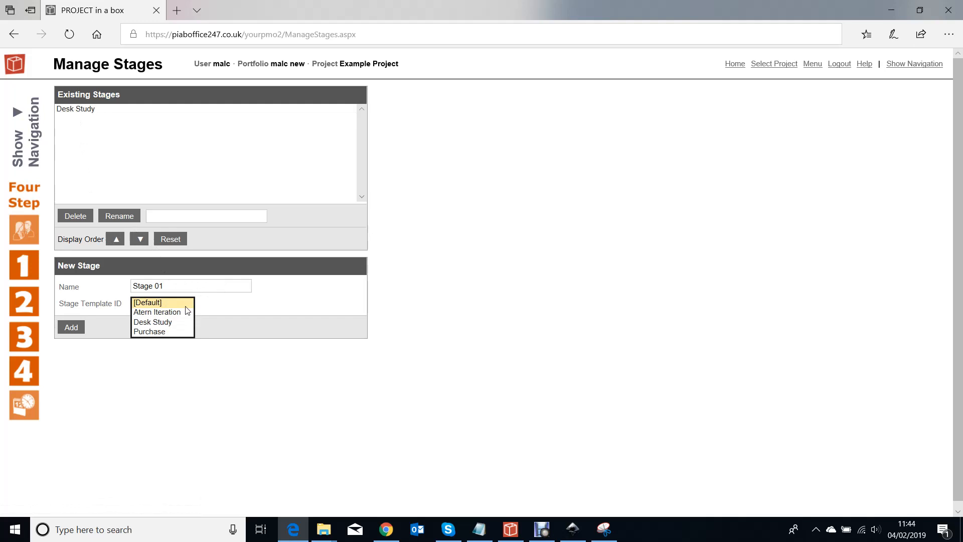
left_click(166, 332)
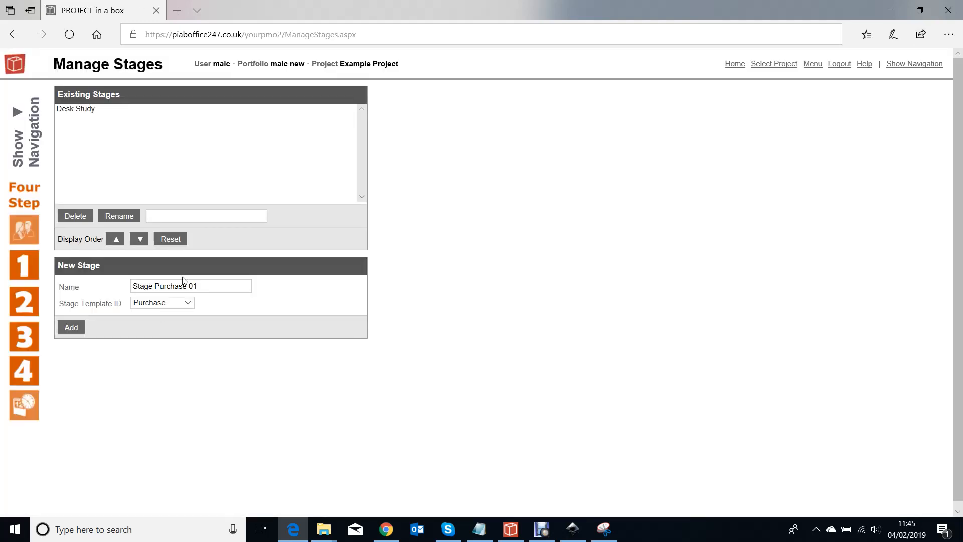
left_click(74, 325)
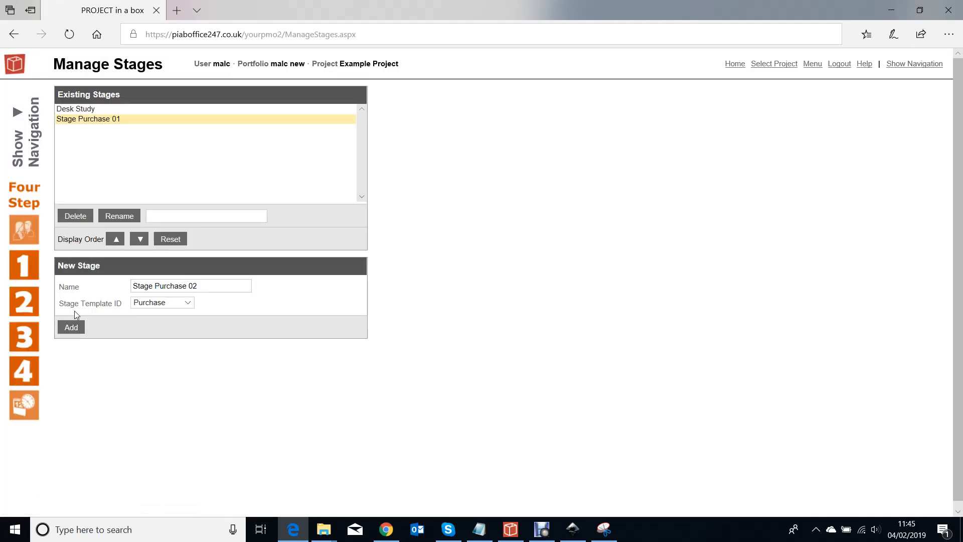
Step: Add a stage named Stage Atern Iteration 01 from the Atern Iteration template and order it below the purchase stage
left_click(188, 305)
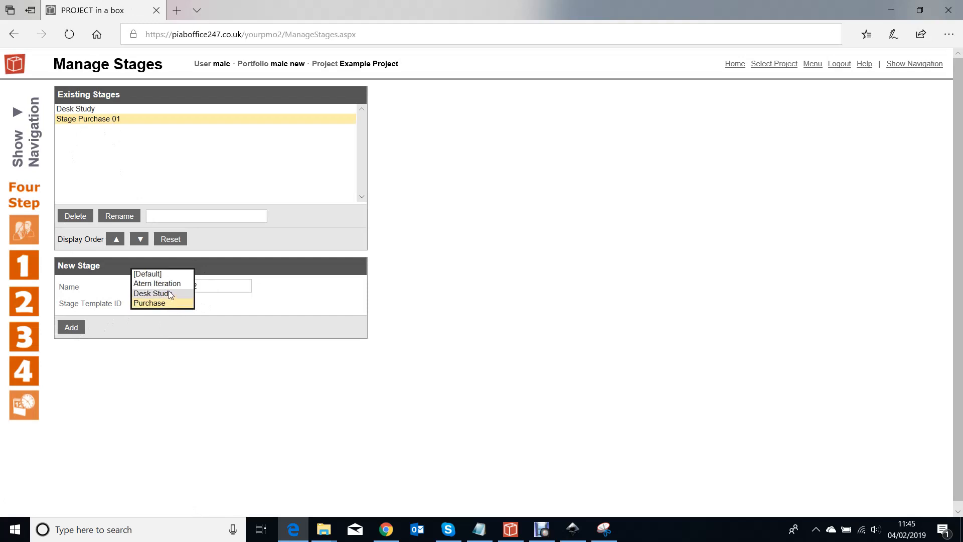
left_click(170, 283)
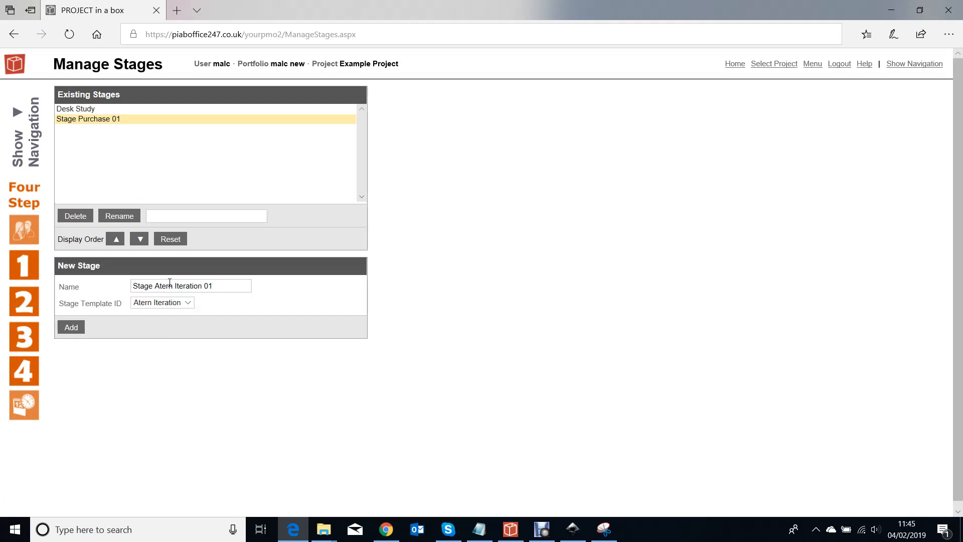
left_click(66, 329)
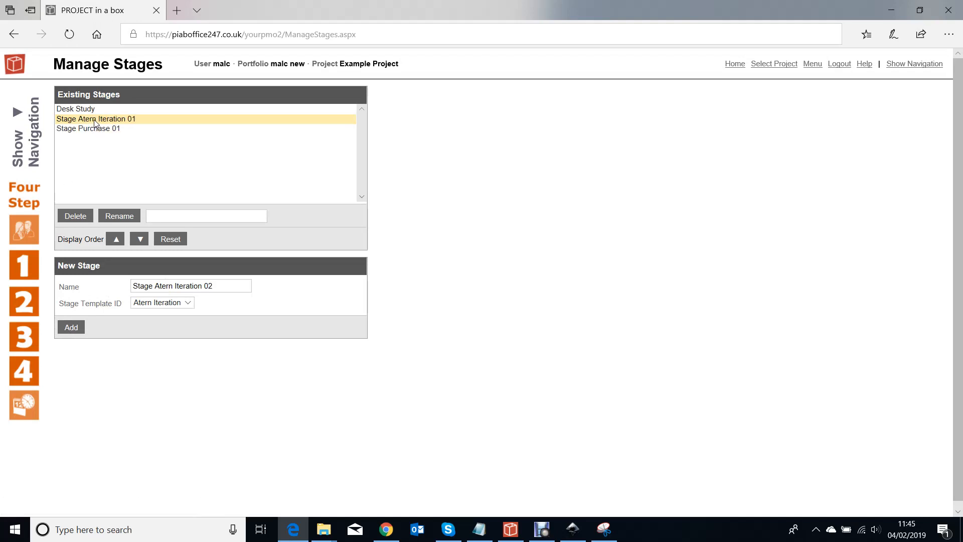
left_click(145, 239)
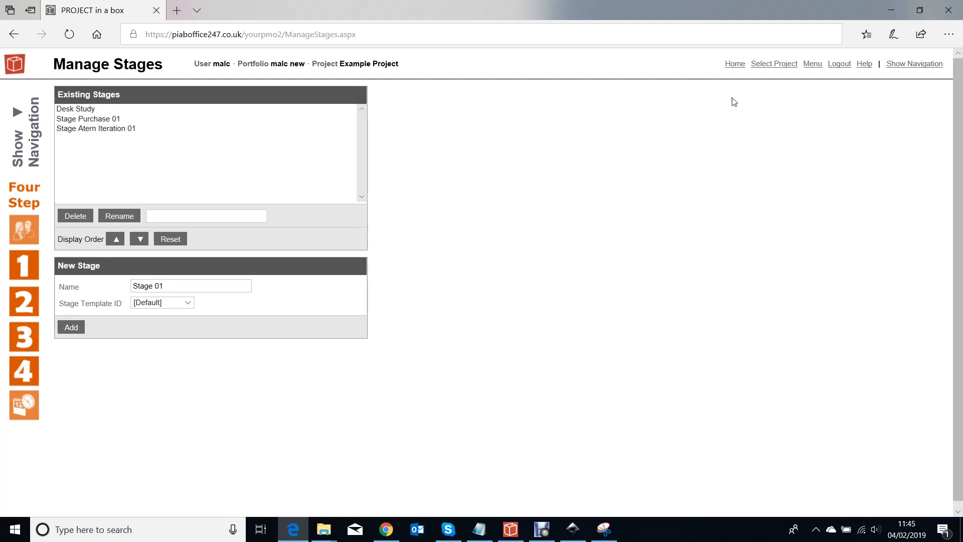
Step: Return to the Manage Project process and expand the Desk Study, Purchase and Atern Iteration stages to compare their documents
left_click(26, 315)
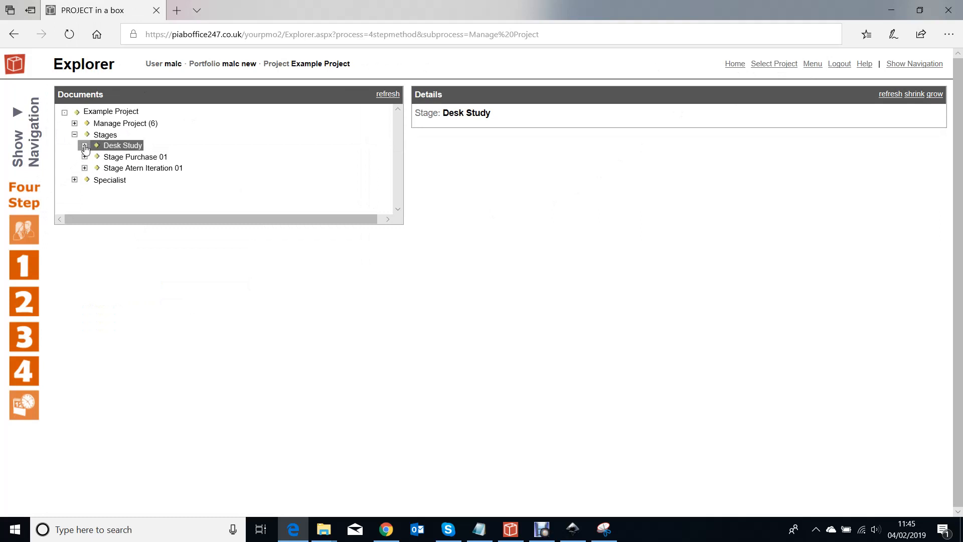
left_click(85, 146)
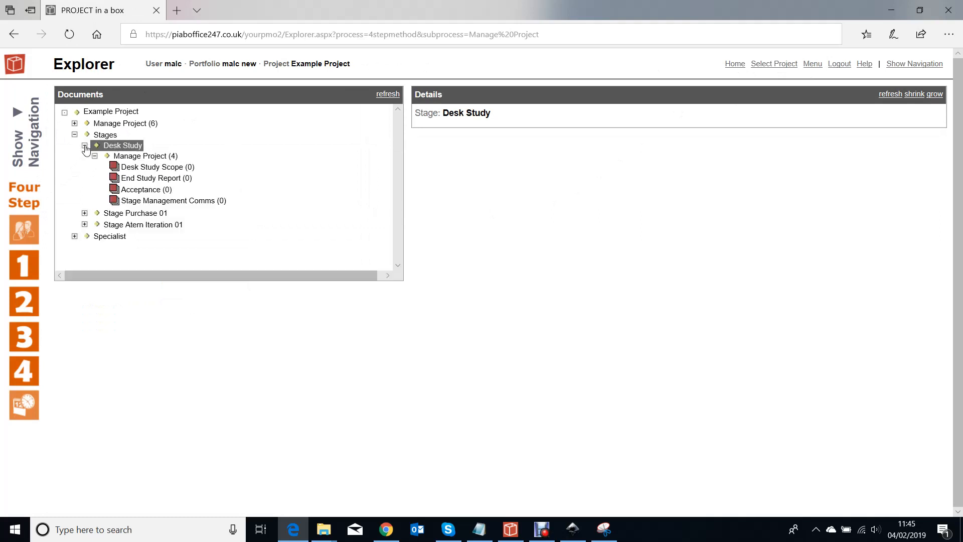
left_click(85, 213)
left_click(94, 224)
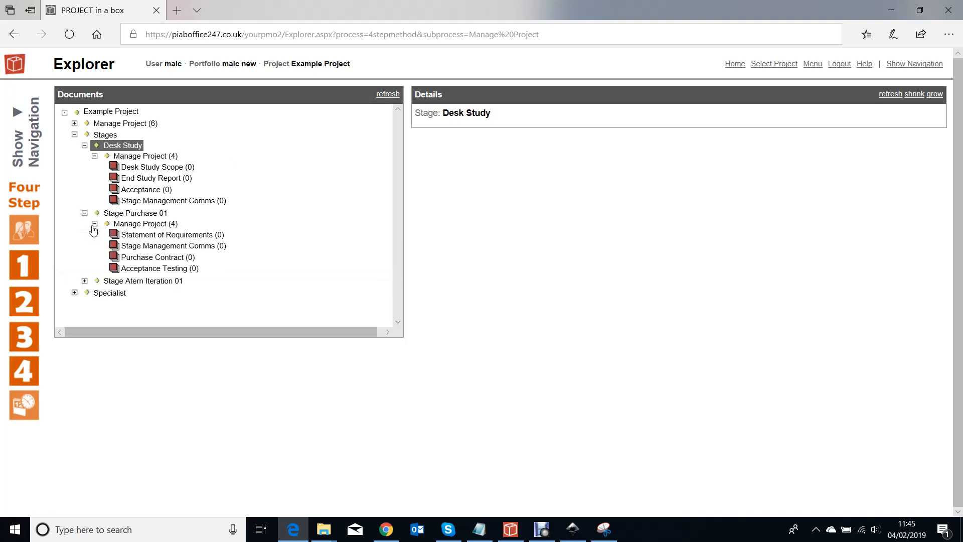
left_click(85, 281)
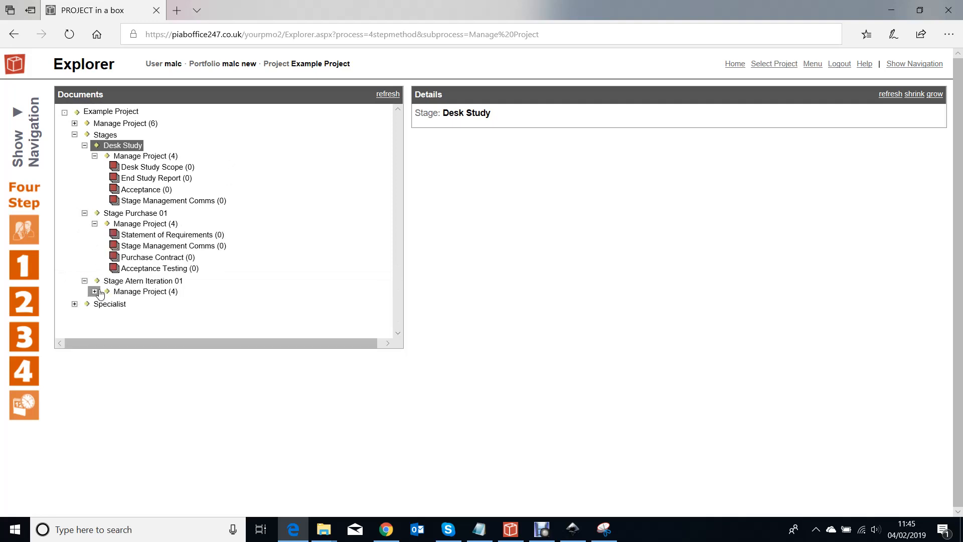
left_click(95, 292)
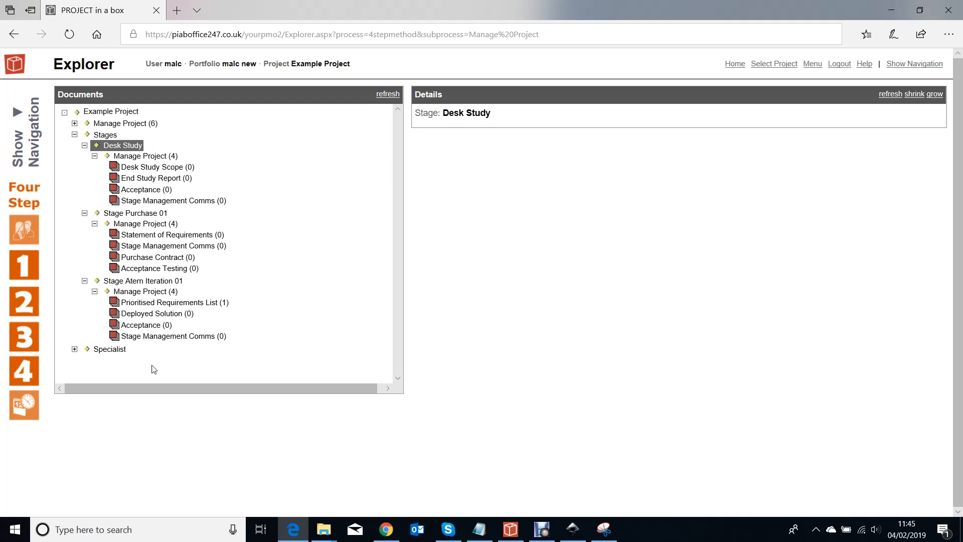
Step: Expand the project-level Manage Project documents and show the advanced options for Project Management Comms
left_click(74, 123)
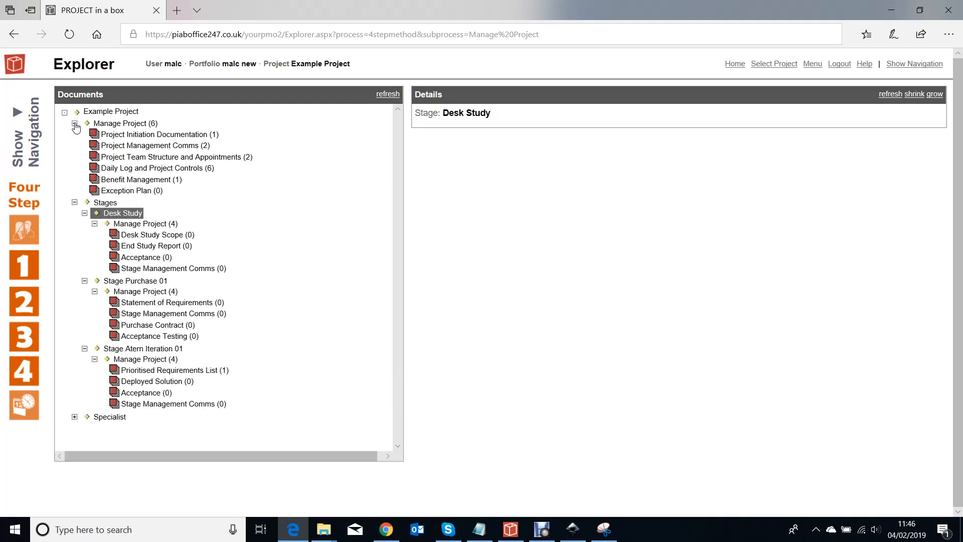
left_click(169, 146)
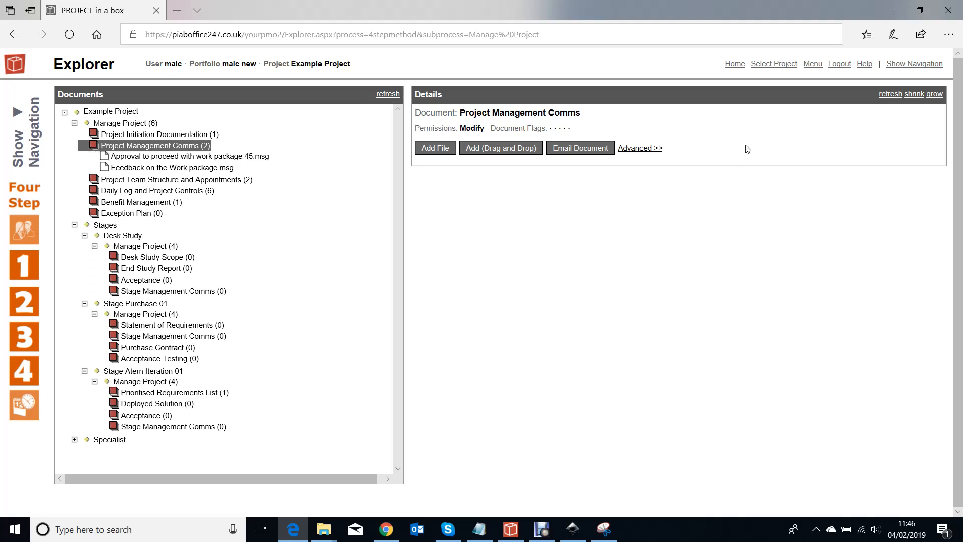
left_click(635, 149)
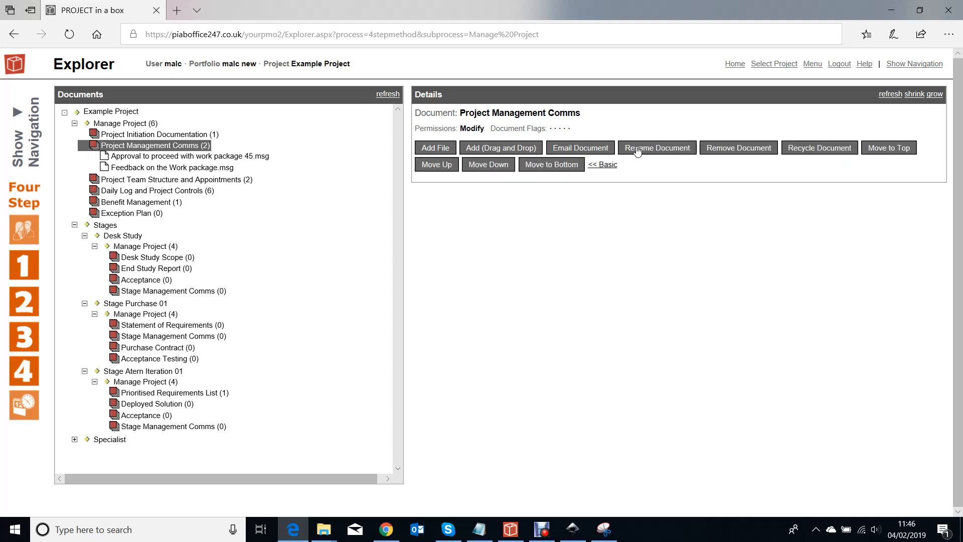
Step: Move the file "Approval to proceed with work package 45.msg" from Project Management Comms to Project Initiation Documentation
left_click(217, 156)
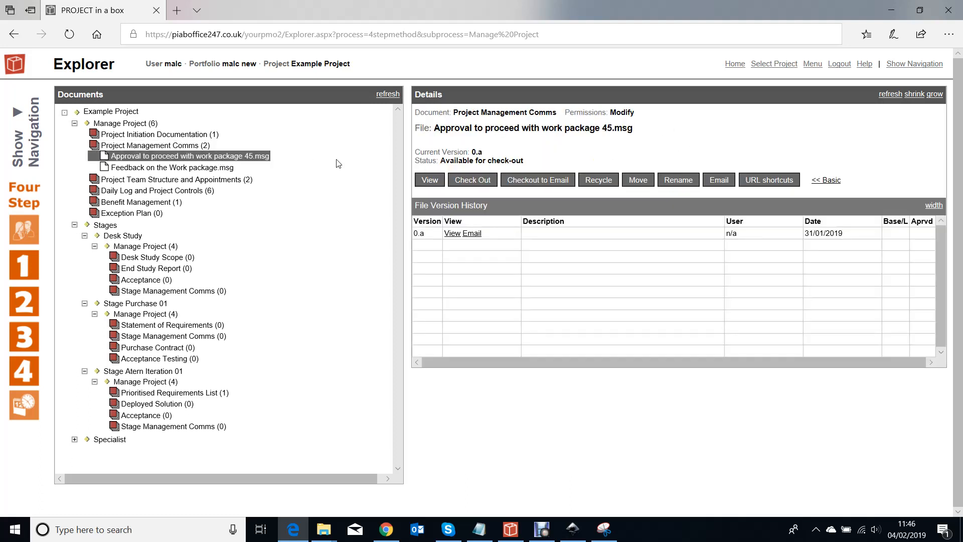
left_click(639, 180)
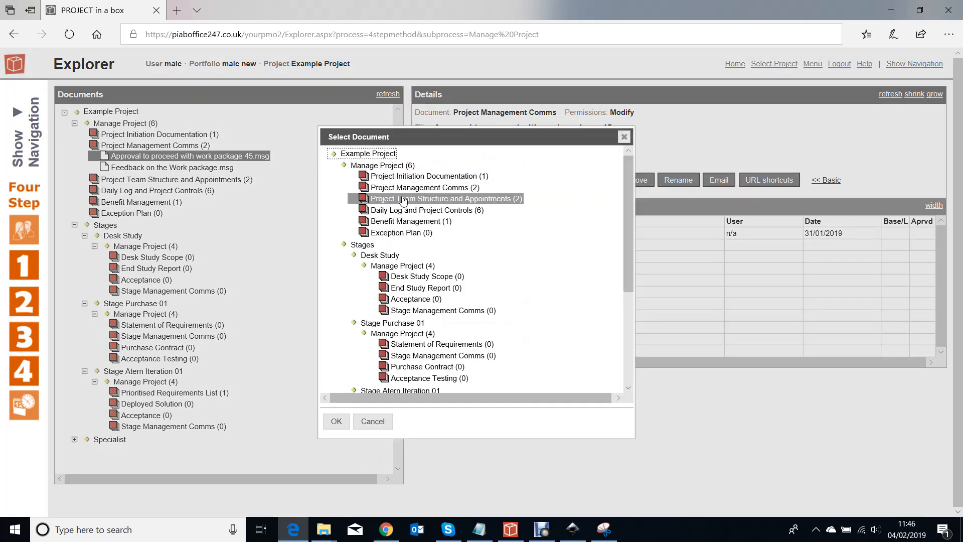
scroll(399, 215, "down", 3)
scroll(408, 224, "up", 3)
scroll(407, 225, "up", 1)
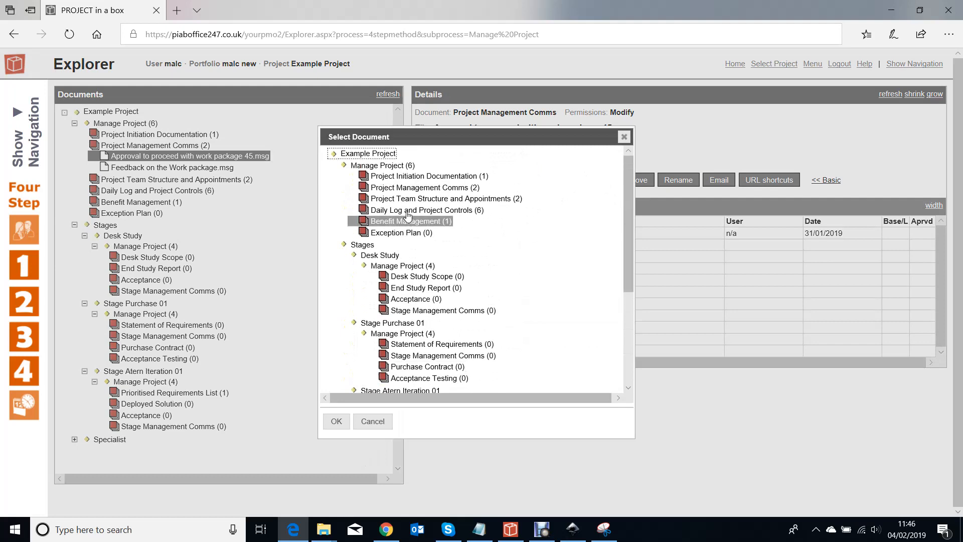
left_click(427, 176)
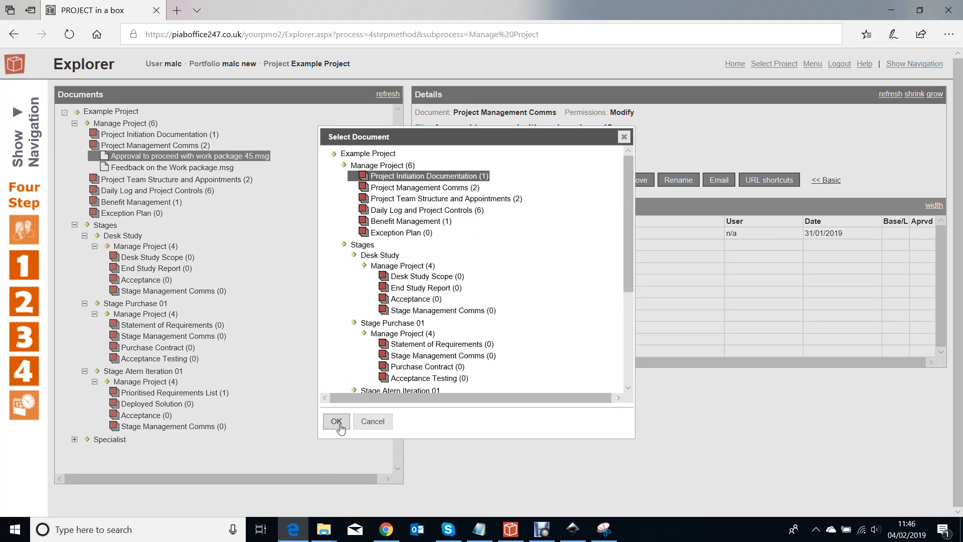
left_click(336, 421)
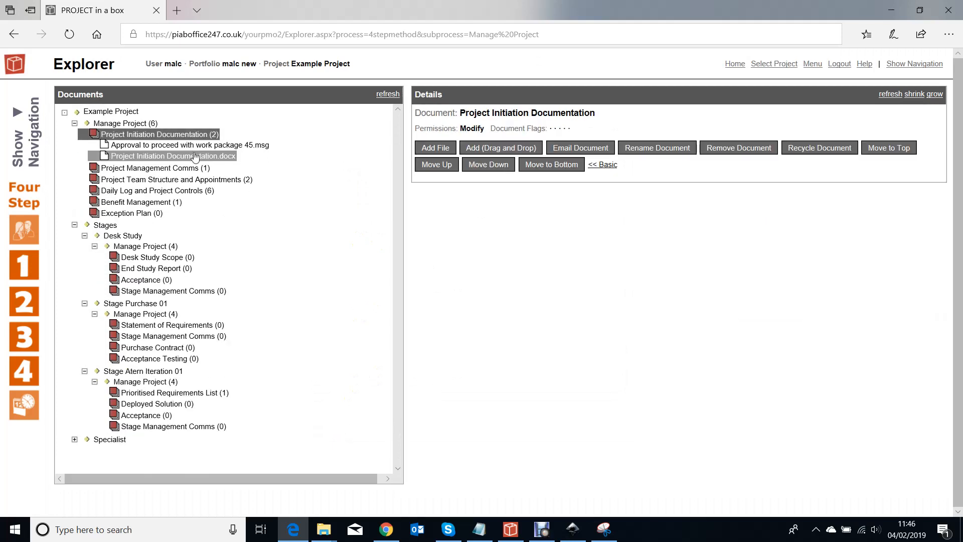
Step: Recycle the file "Approval to proceed with work package 45.msg" from Project Initiation Documentation
left_click(197, 146)
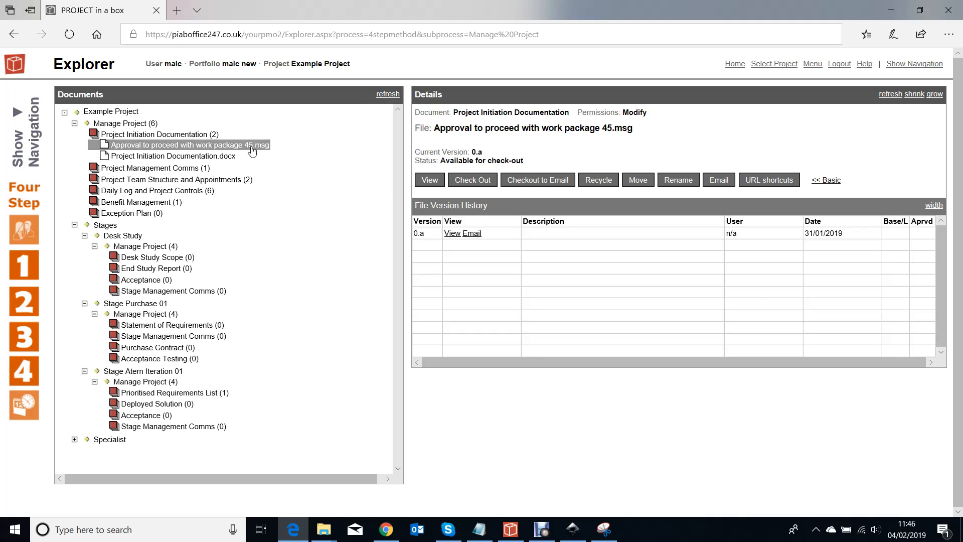
left_click(605, 181)
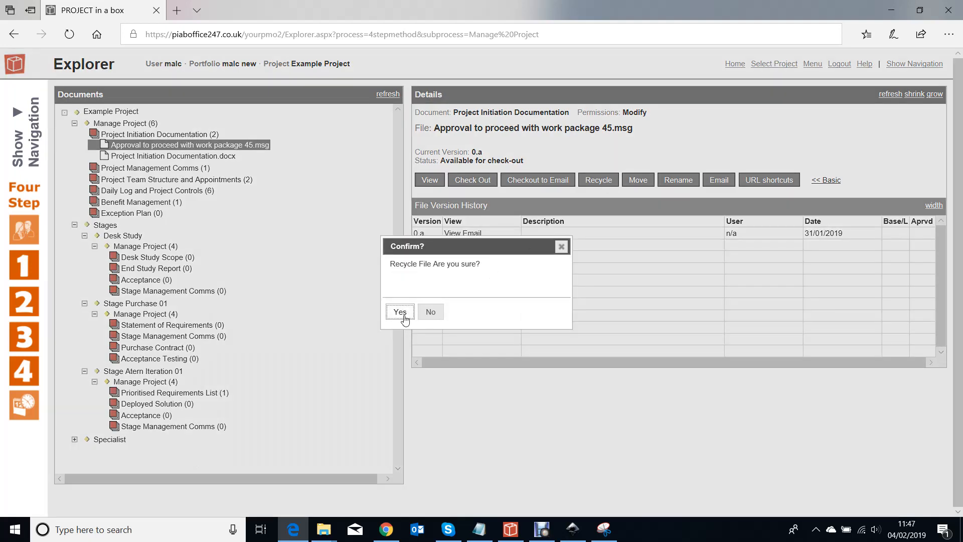
left_click(401, 313)
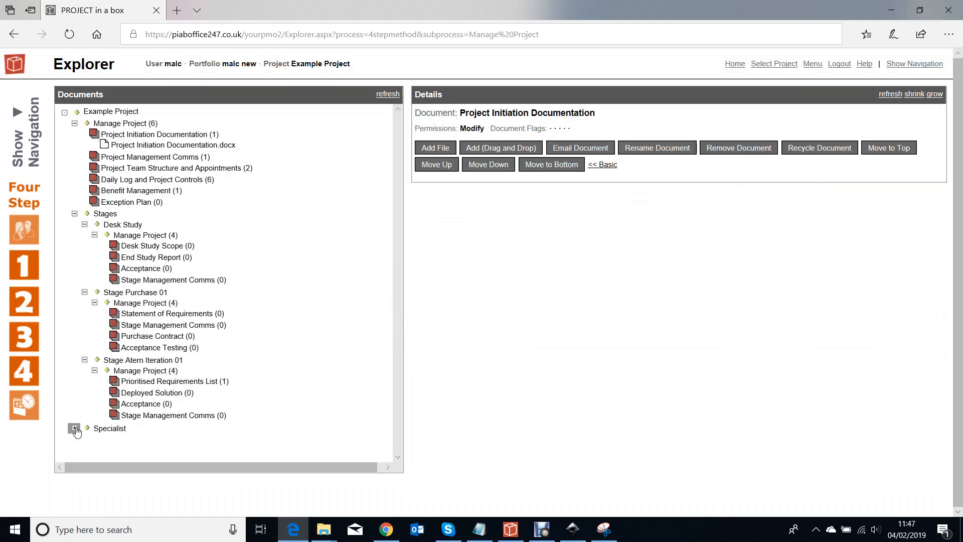
Step: Locate "Approval to proceed with work package 45.msg" among the Recycle Bin's recycled files under Specialist and view its details
left_click(75, 429)
left_click(98, 485)
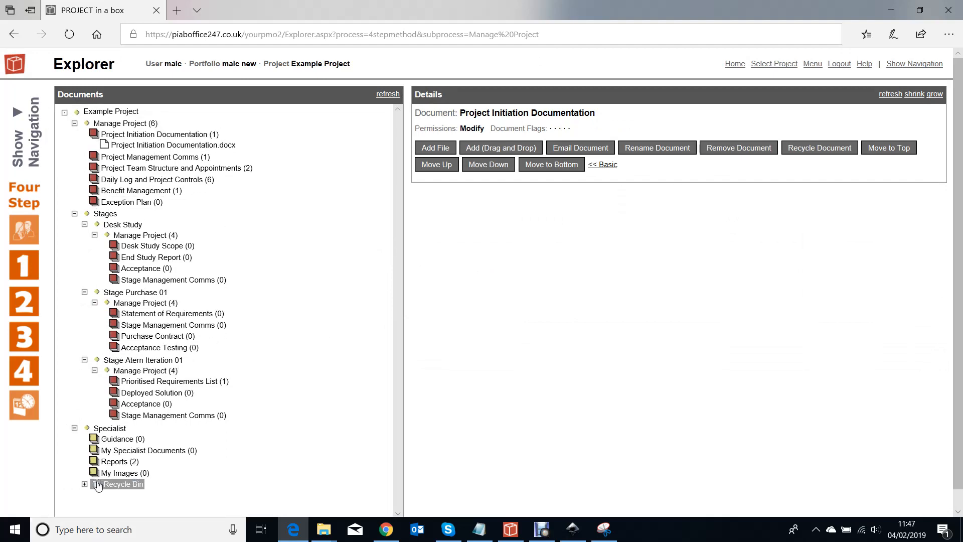
left_click(133, 494)
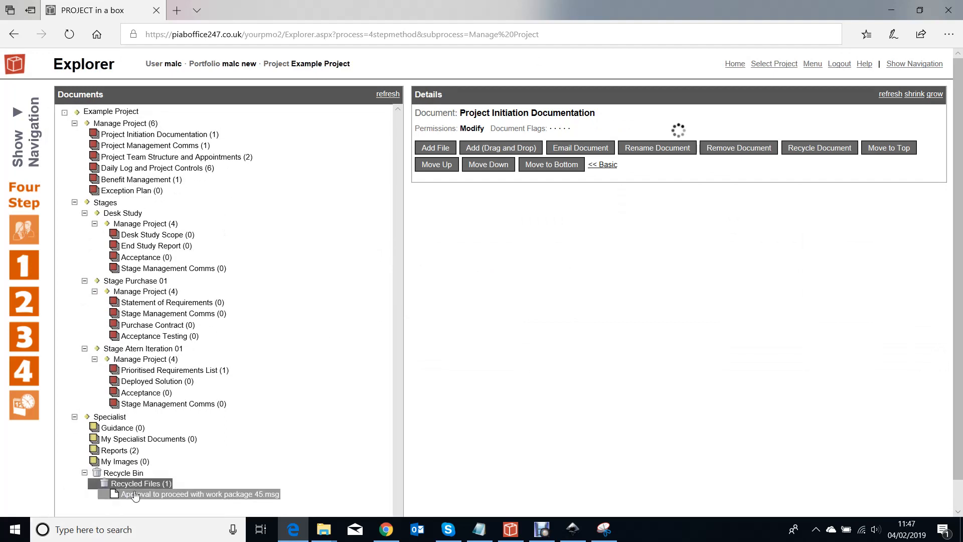
left_click(197, 494)
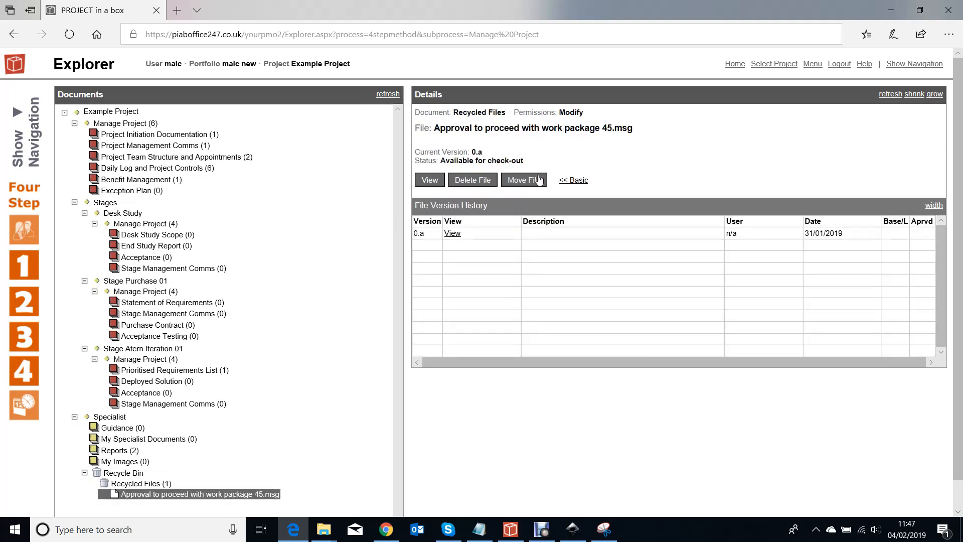